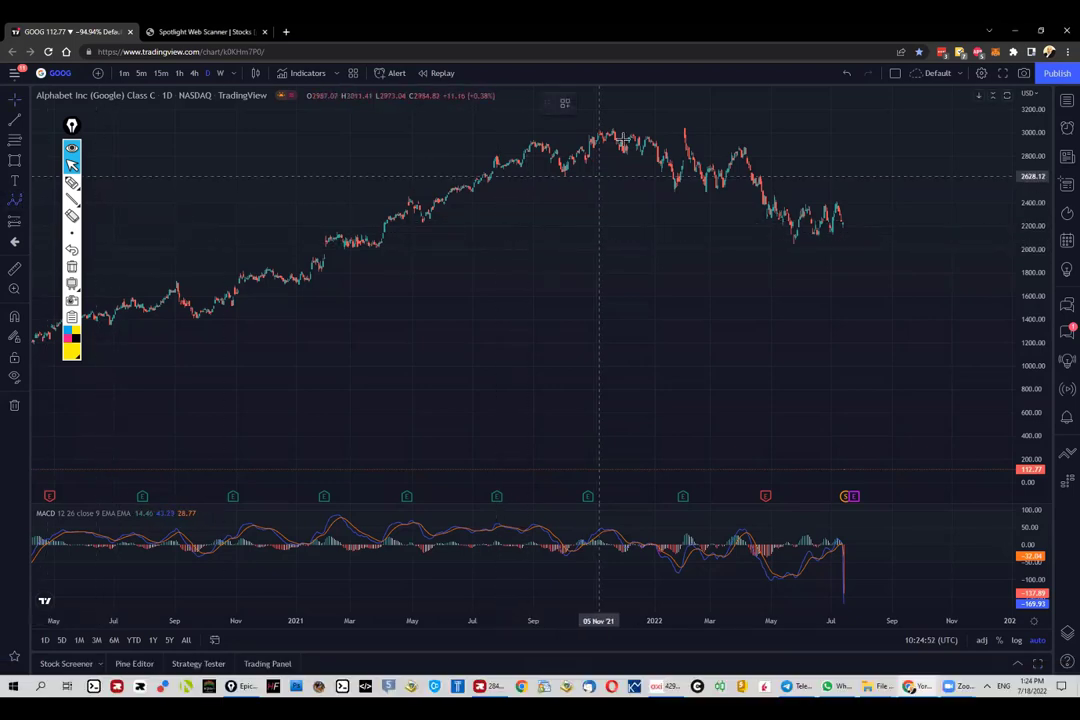
Plot Elliott waves (0)–(5) from the early-2022 peak down to a projected (5) near 1837
left_click(677, 127)
left_click(697, 193)
left_click(757, 142)
left_click(790, 249)
left_click(855, 190)
left_click(904, 268)
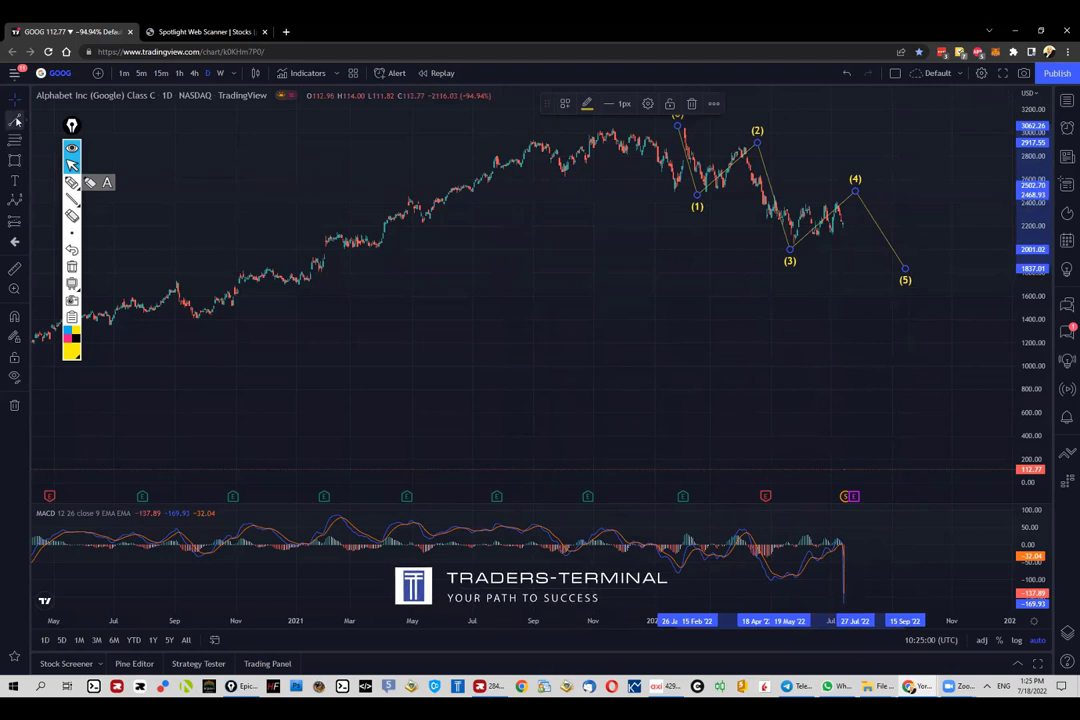
left_click(897, 250)
Draw a rising lower trendline from the (3) low and an upper trendline across recent highs
left_click_drag(791, 243, 928, 213)
left_click(16, 120)
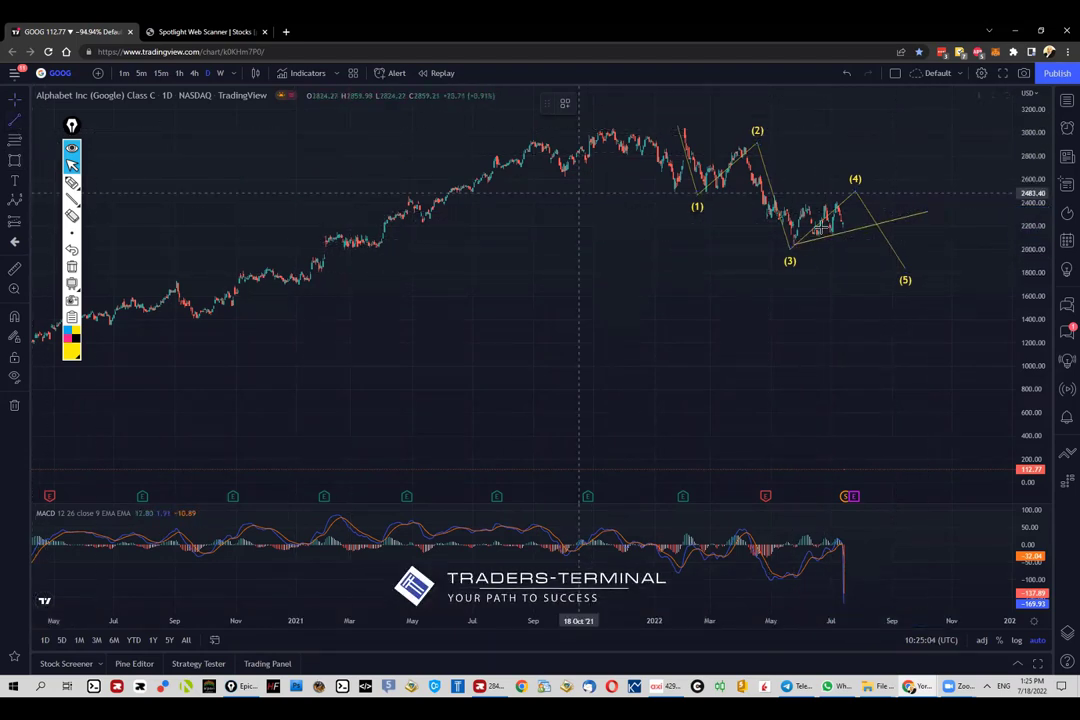
left_click(797, 207)
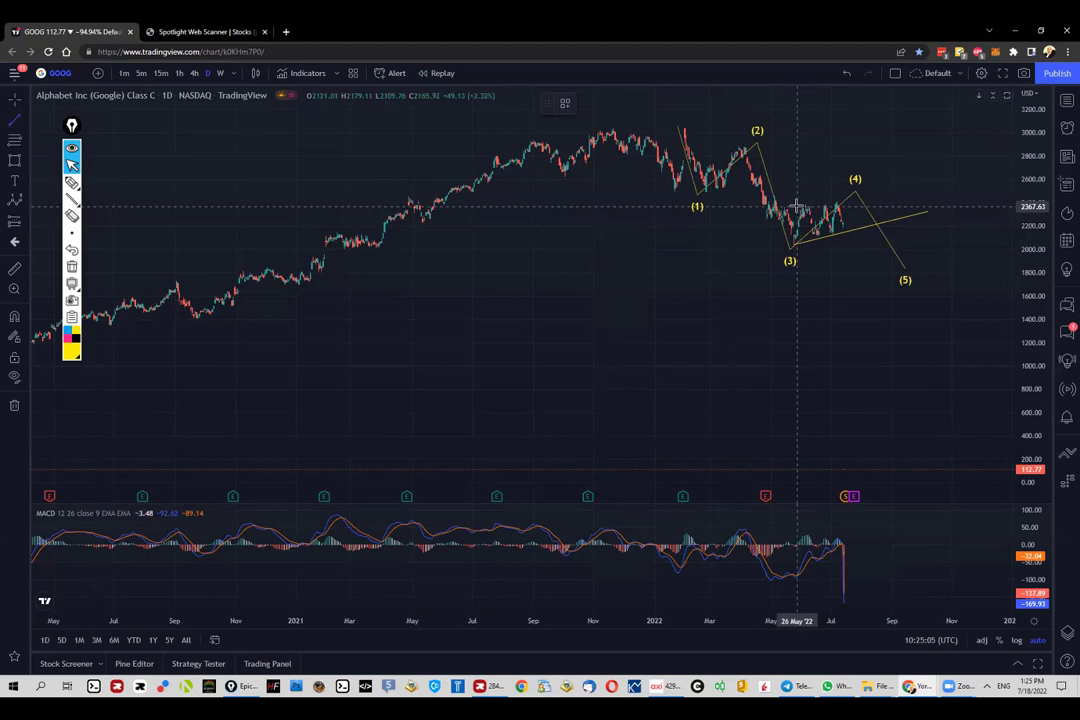
left_click(895, 193)
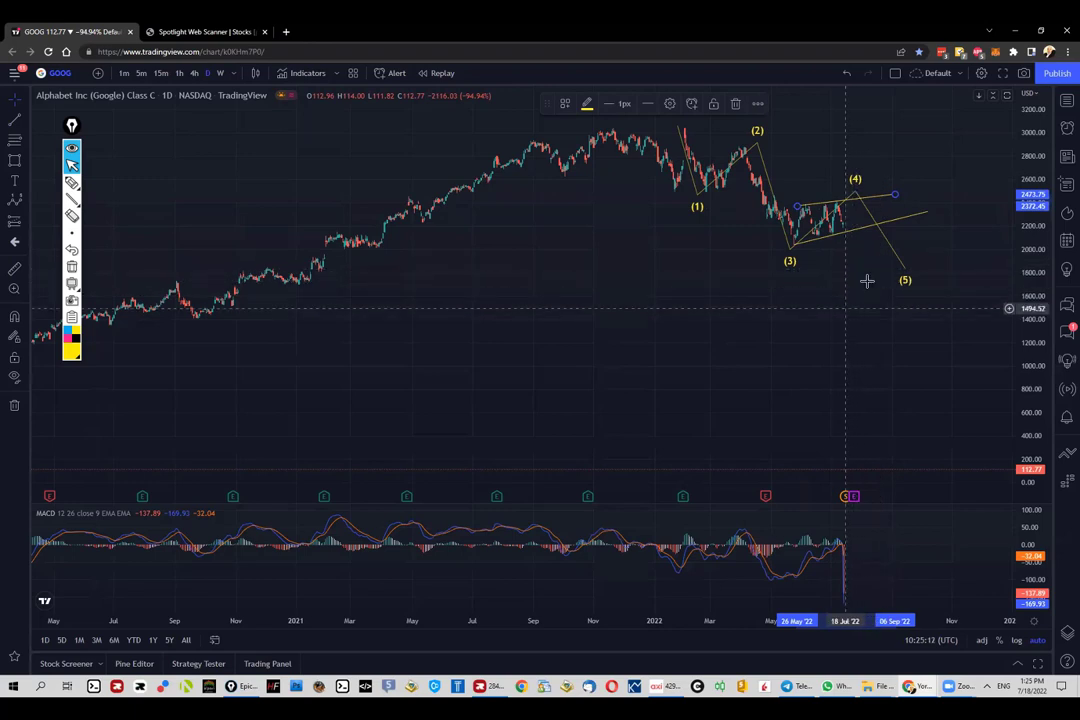
left_click(706, 320)
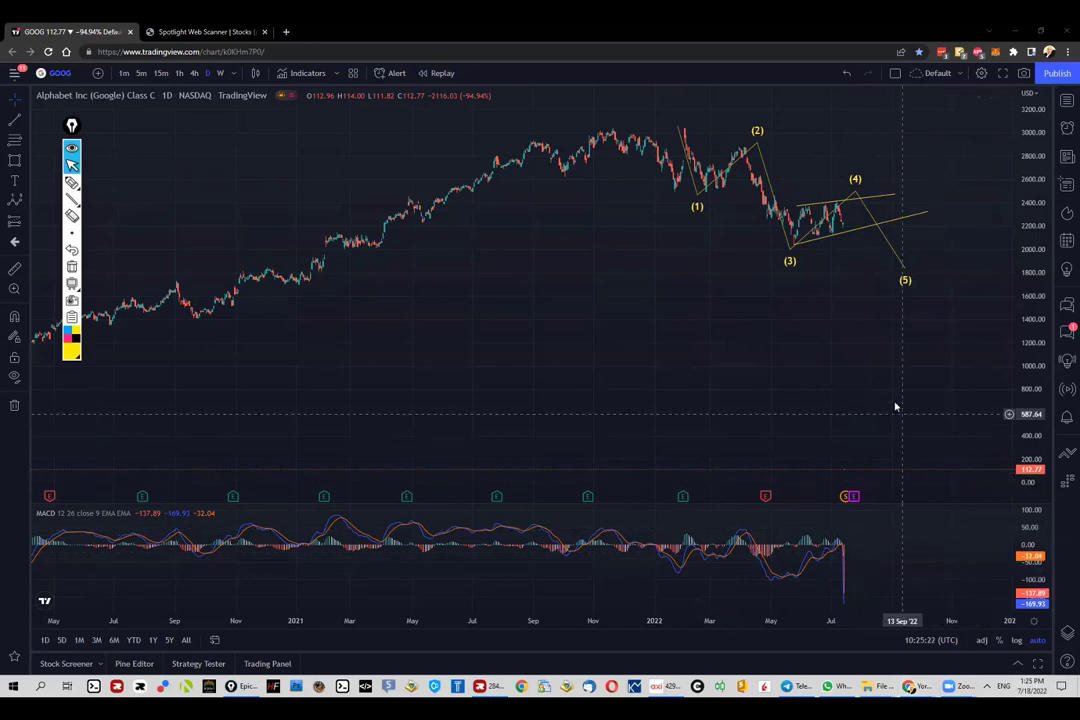
key("super+alt+d")
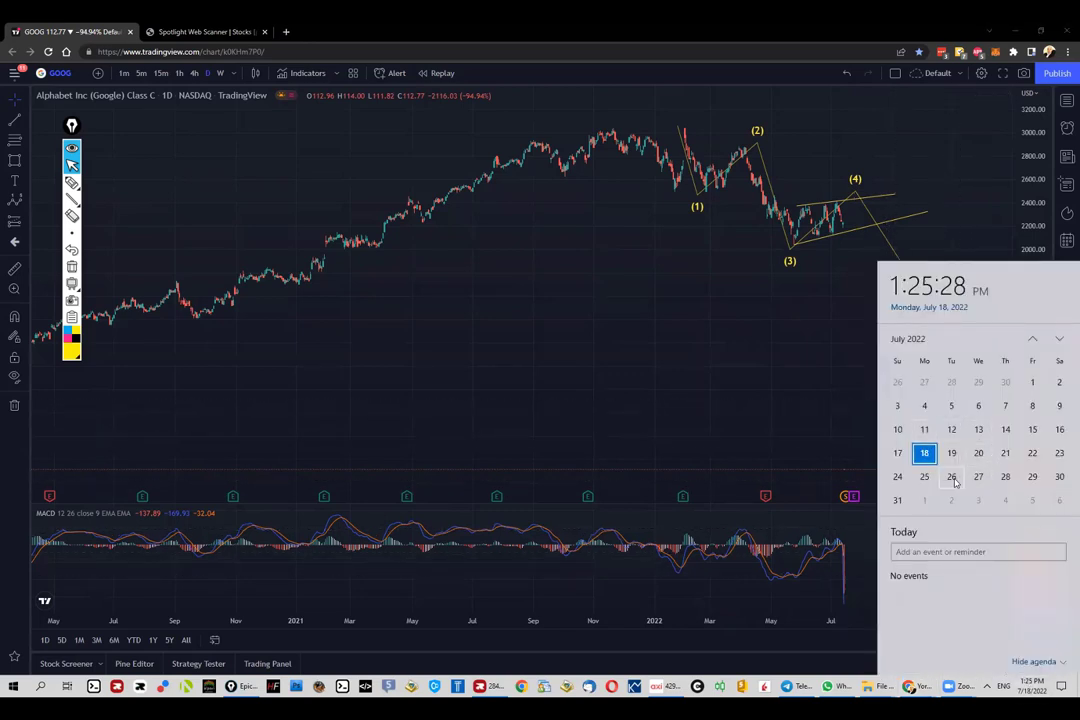
left_click(645, 321)
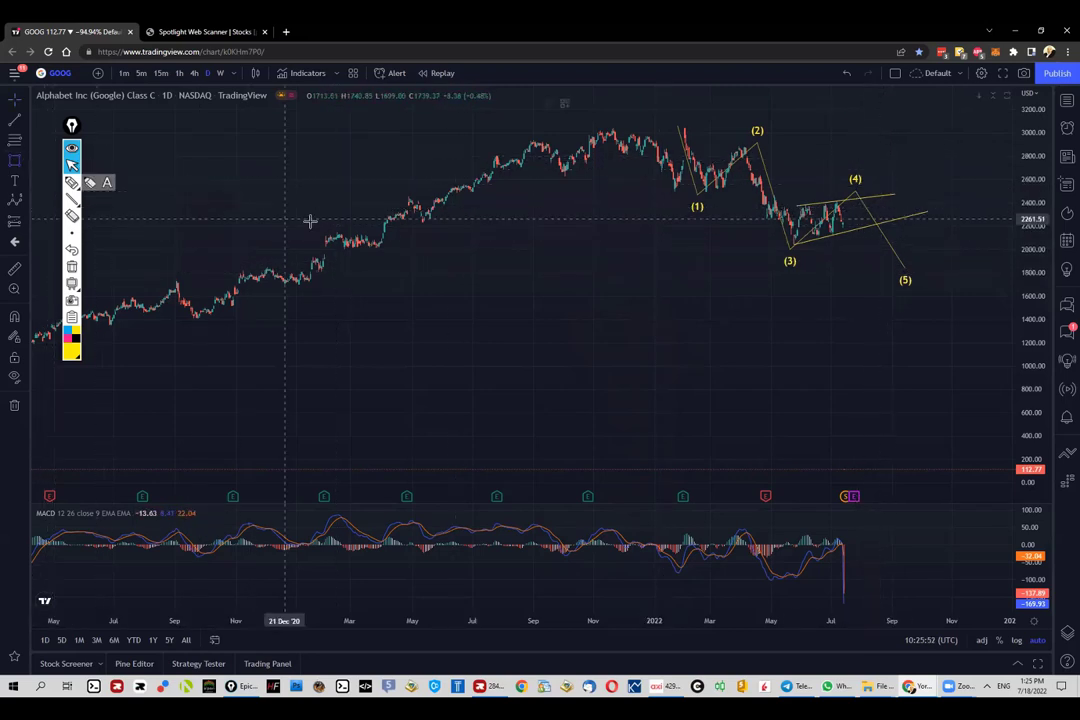
Draw a thin 2030–2131 rectangle from the 2021 consolidation to the chart's right edge
mouse_move(320, 234)
left_mouse_down()
mouse_move(641, 250)
mouse_move(951, 242)
left_mouse_up()
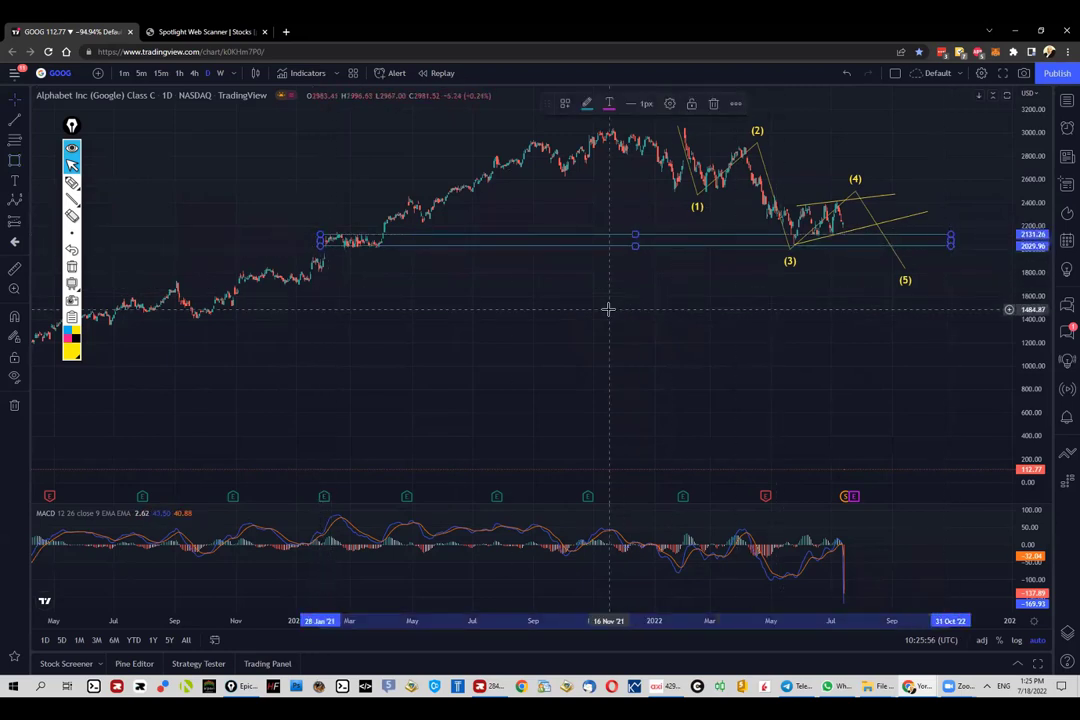
left_click(801, 247)
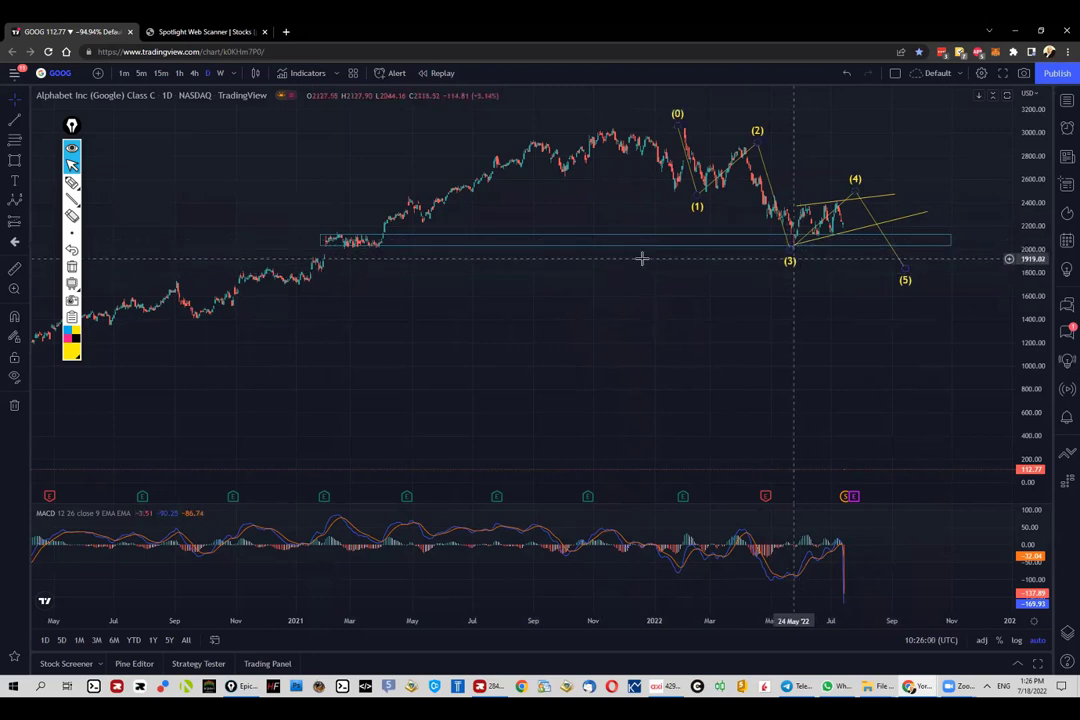
left_click(337, 258)
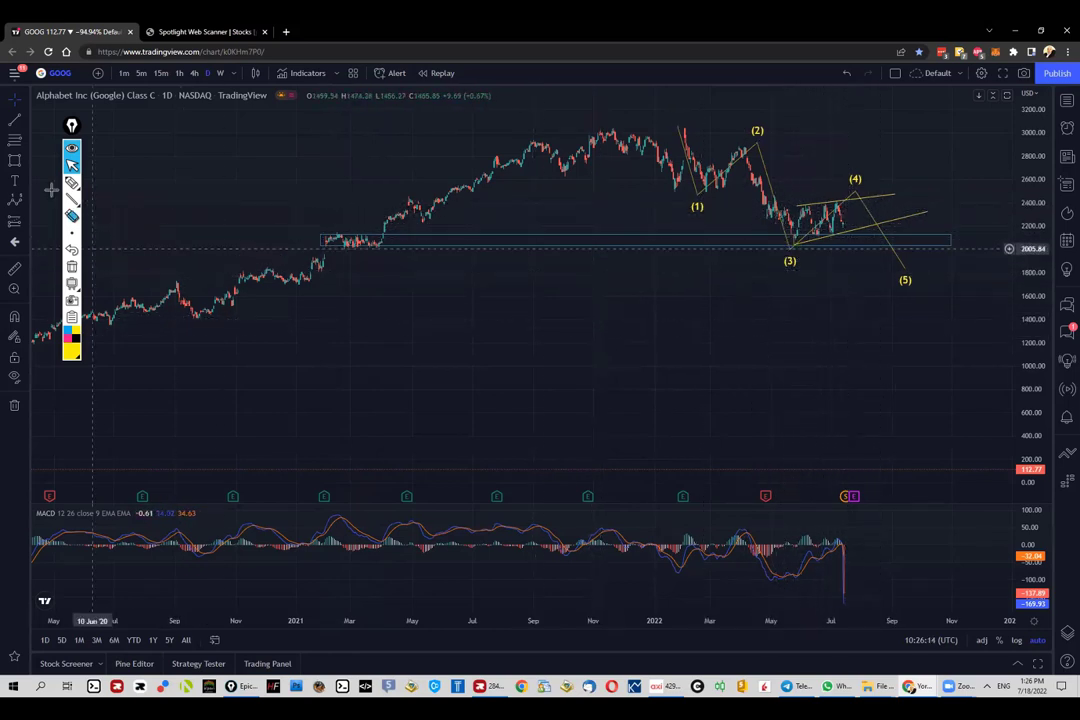
Anchor a Fib Retracement from the wave (3) low to the recent high near 2411
left_click(14, 140)
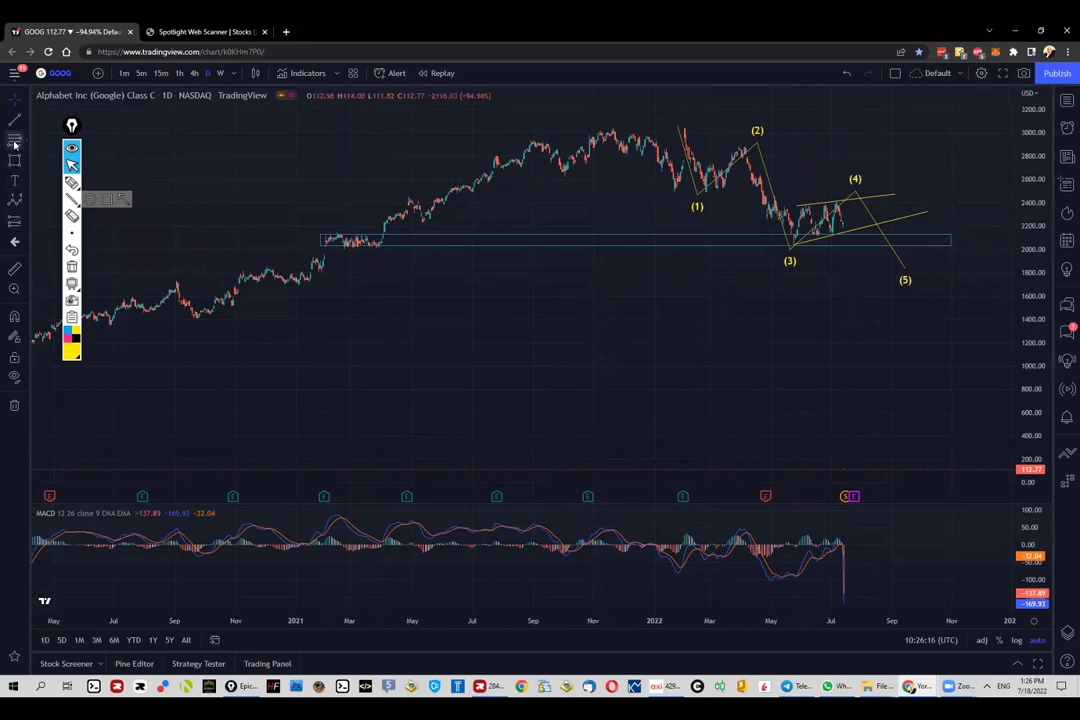
left_click(797, 244)
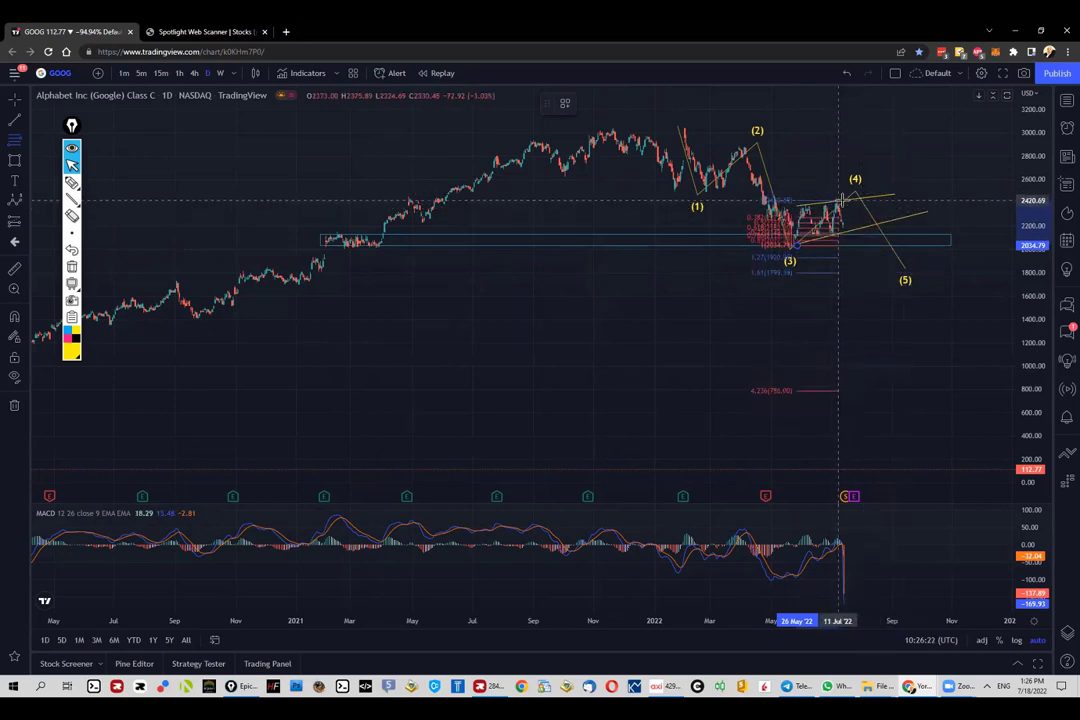
left_click(893, 201)
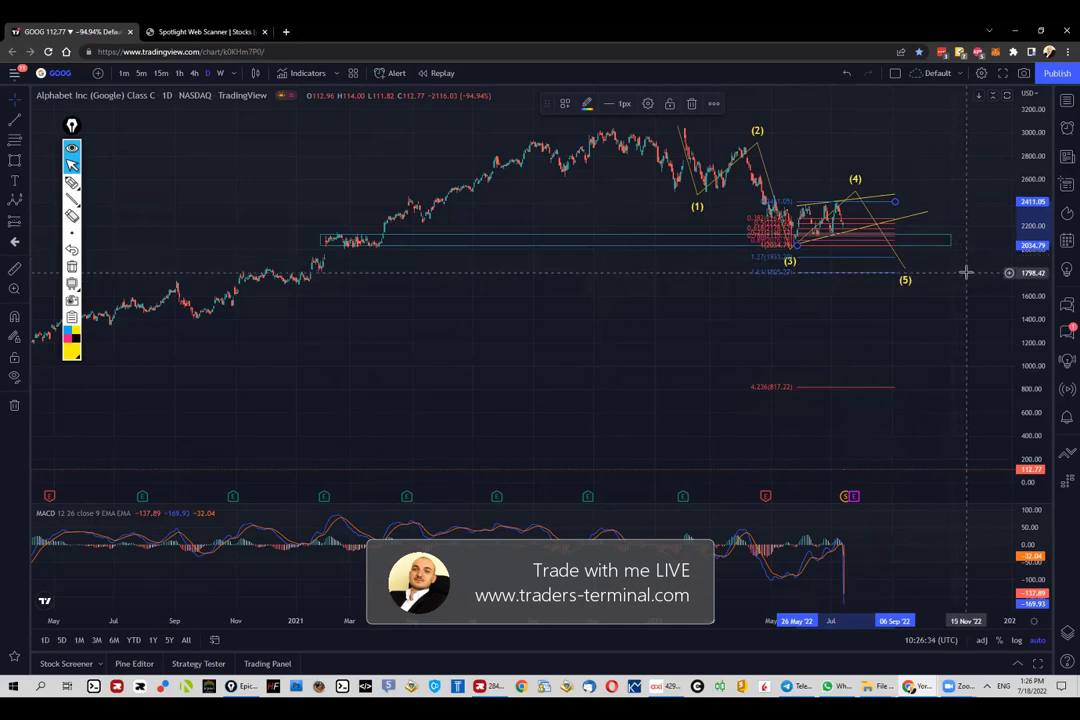
key("alt+b")
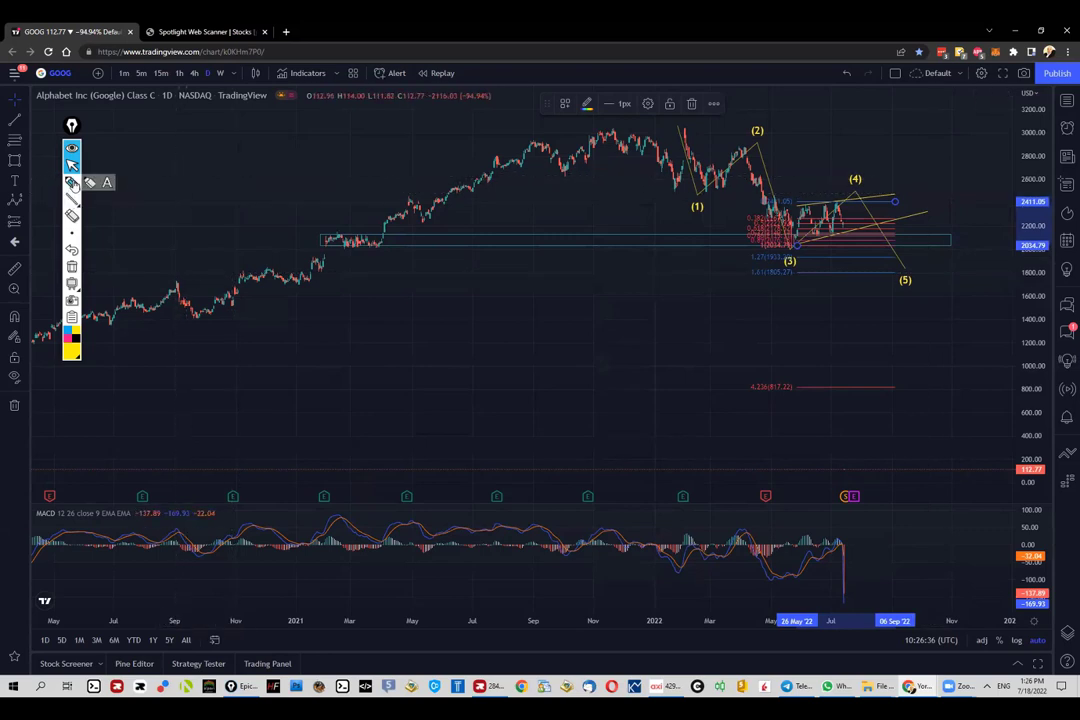
mouse_move(841, 264)
left_mouse_down()
mouse_move(876, 274)
mouse_move(822, 269)
mouse_move(842, 262)
left_mouse_up()
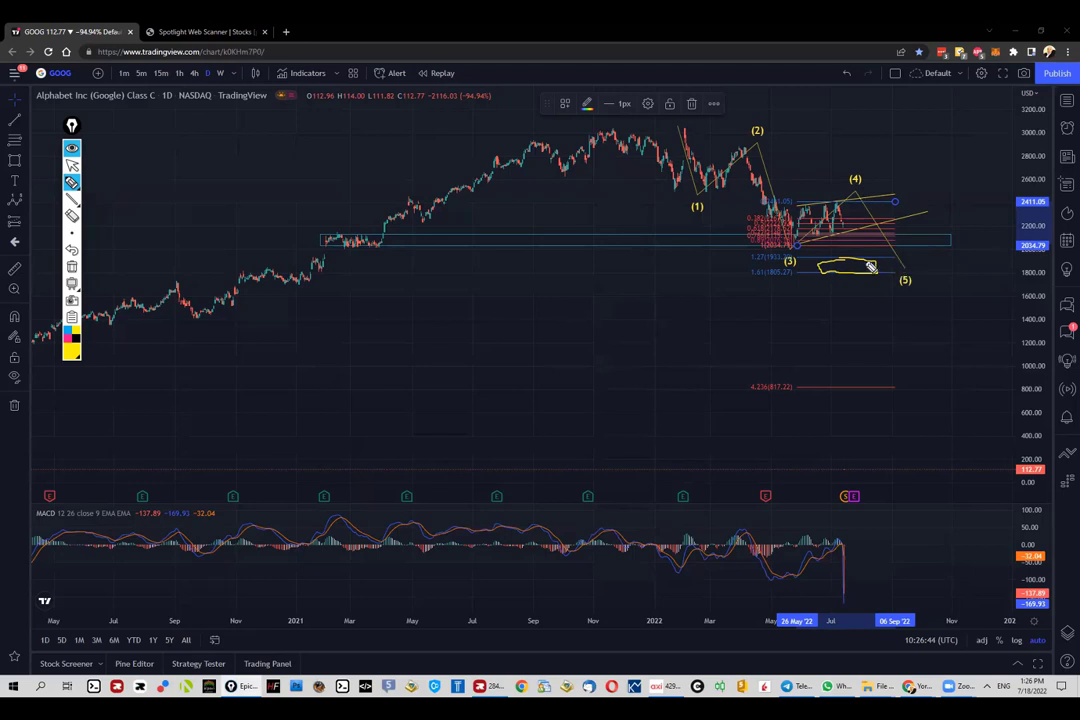
left_click(72, 268)
left_click(629, 243)
left_click(540, 310)
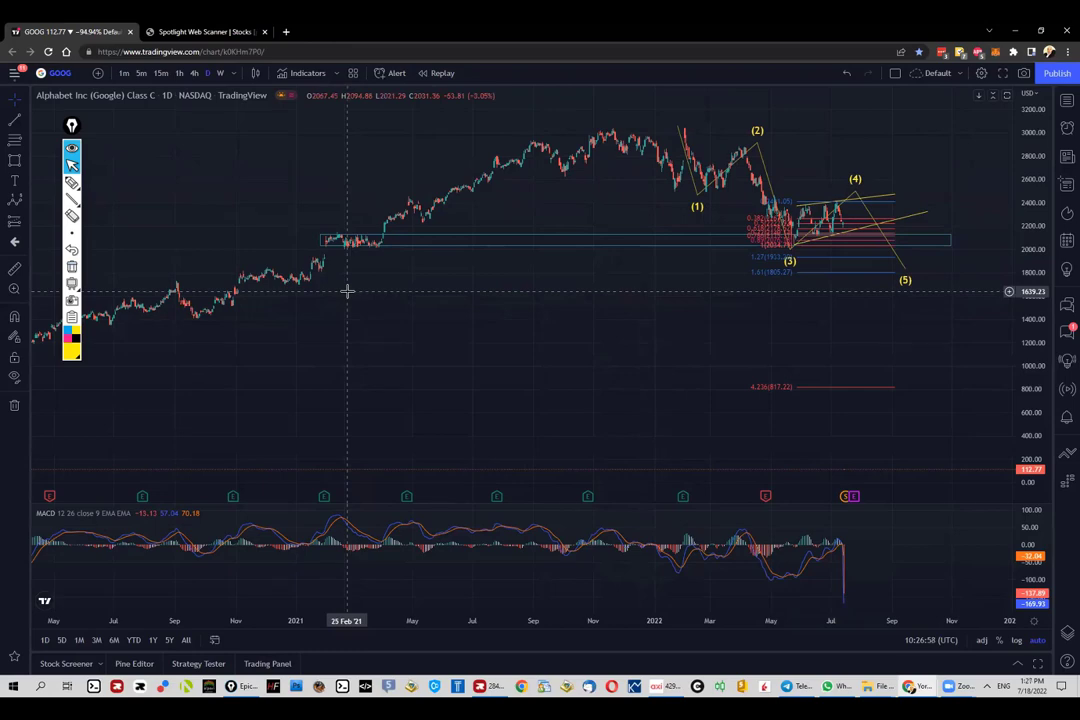
Open the web scanner's Long Term signals and search for goog
left_click(201, 33)
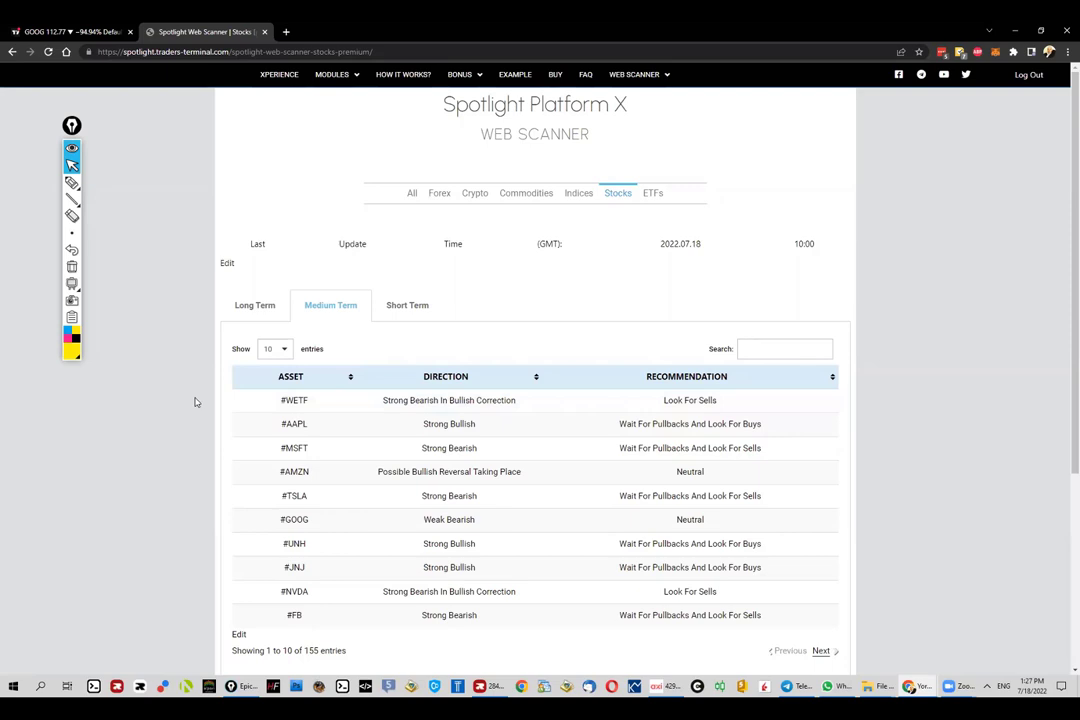
mouse_move(636, 74)
left_click(262, 305)
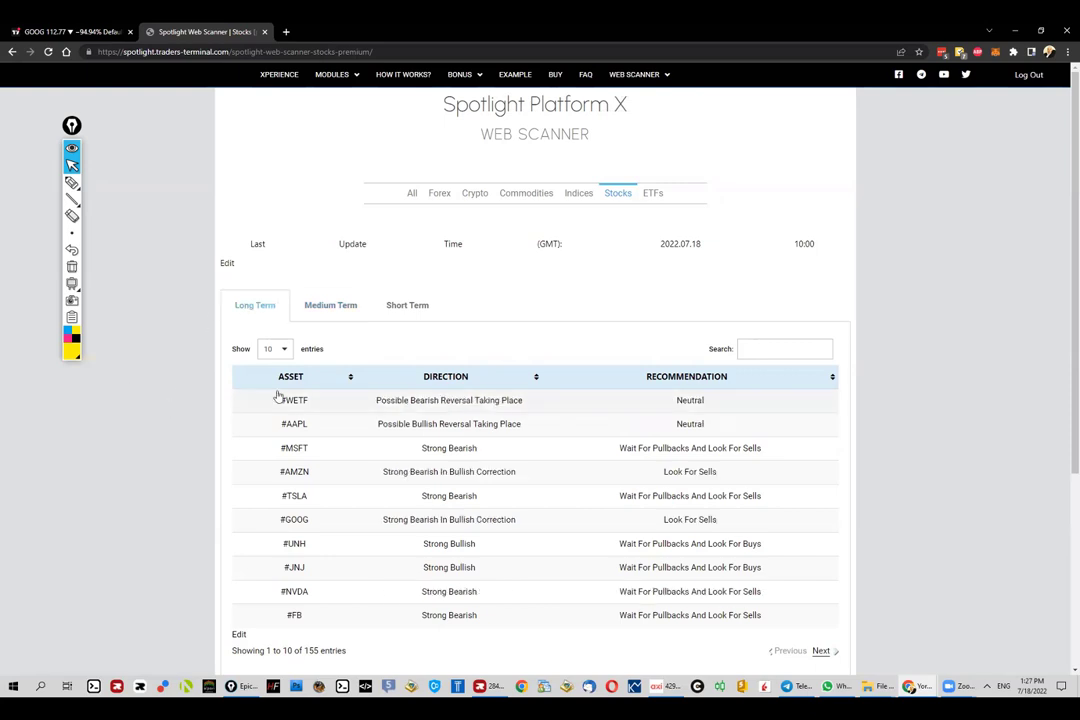
left_click(745, 341)
type("goog")
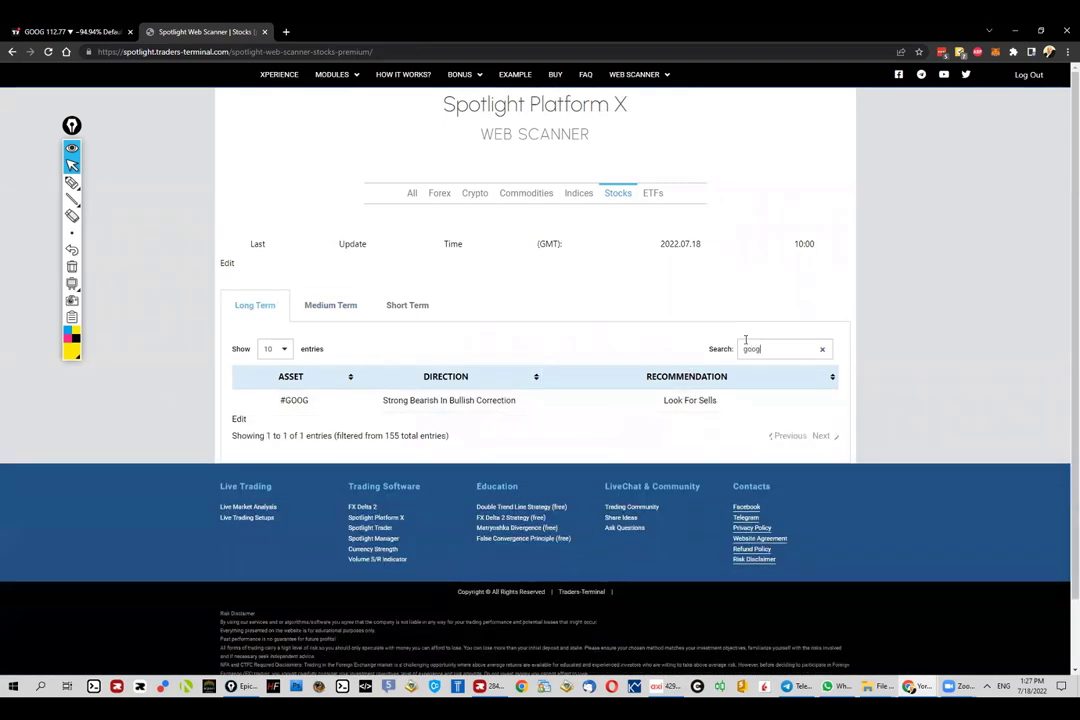
left_click_drag(777, 347, 516, 352)
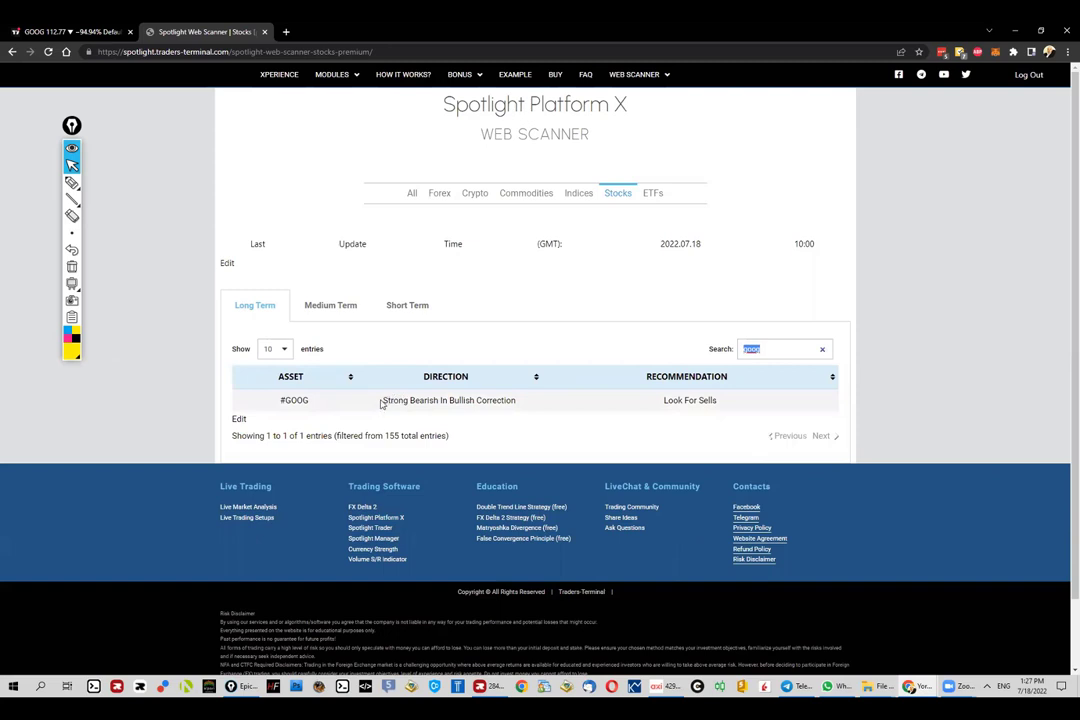
Highlight GOOG's Strong Bearish In Bullish Correction and Look For Sells, then show Medium Term
left_click_drag(381, 403, 529, 404)
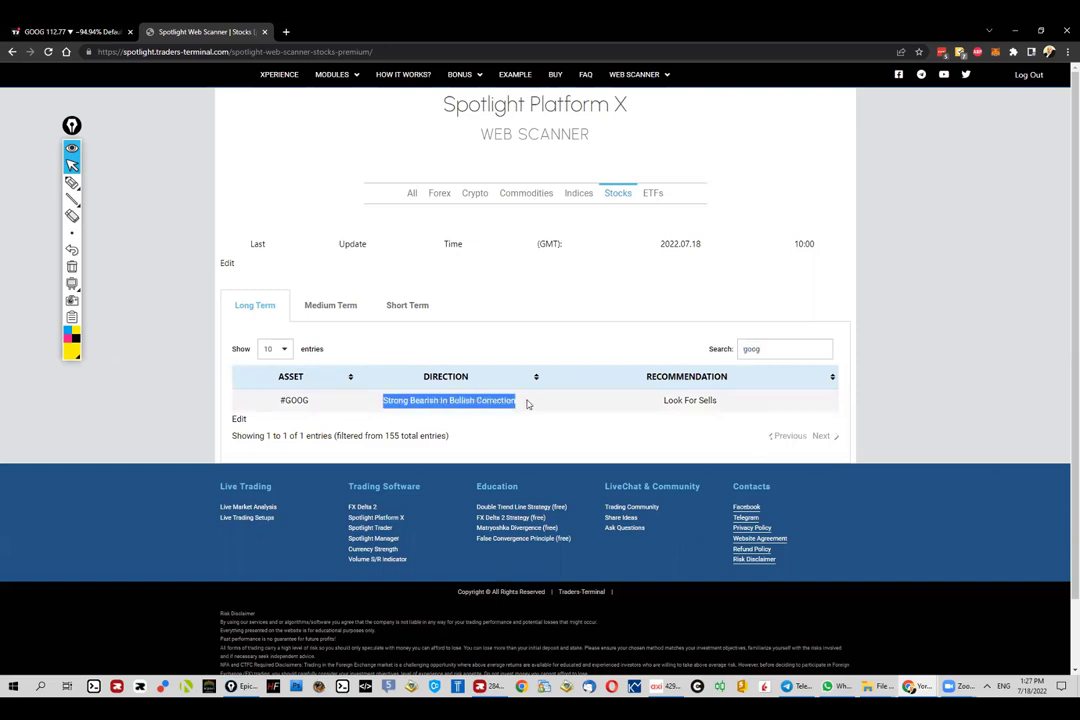
left_click_drag(641, 407, 720, 402)
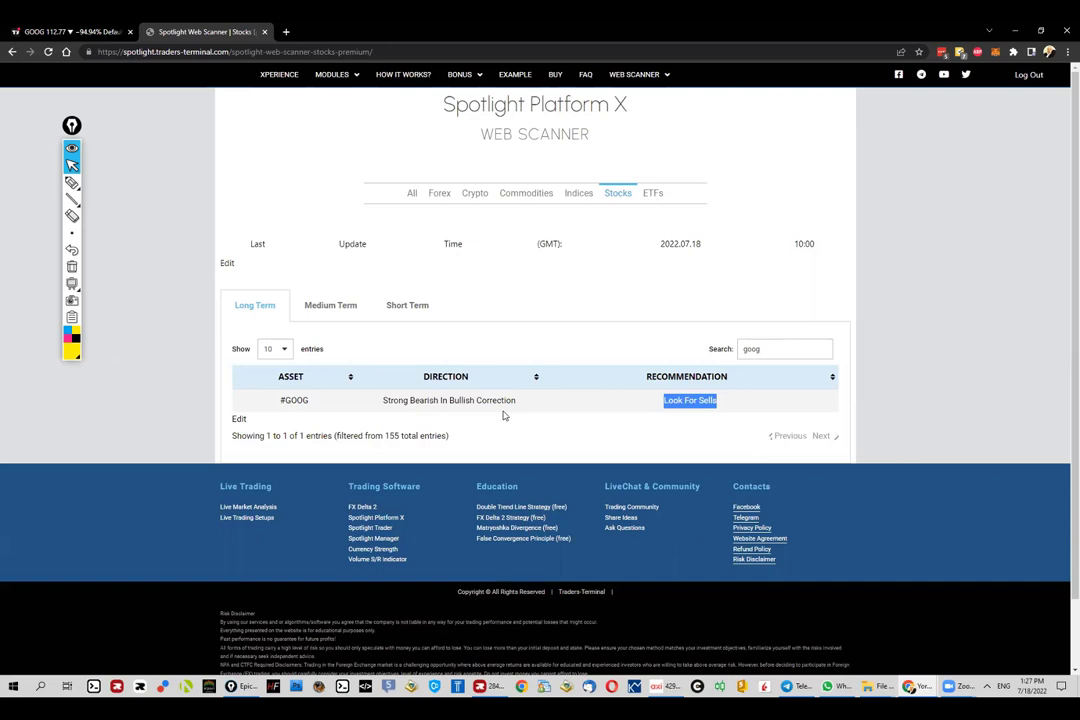
left_click(338, 305)
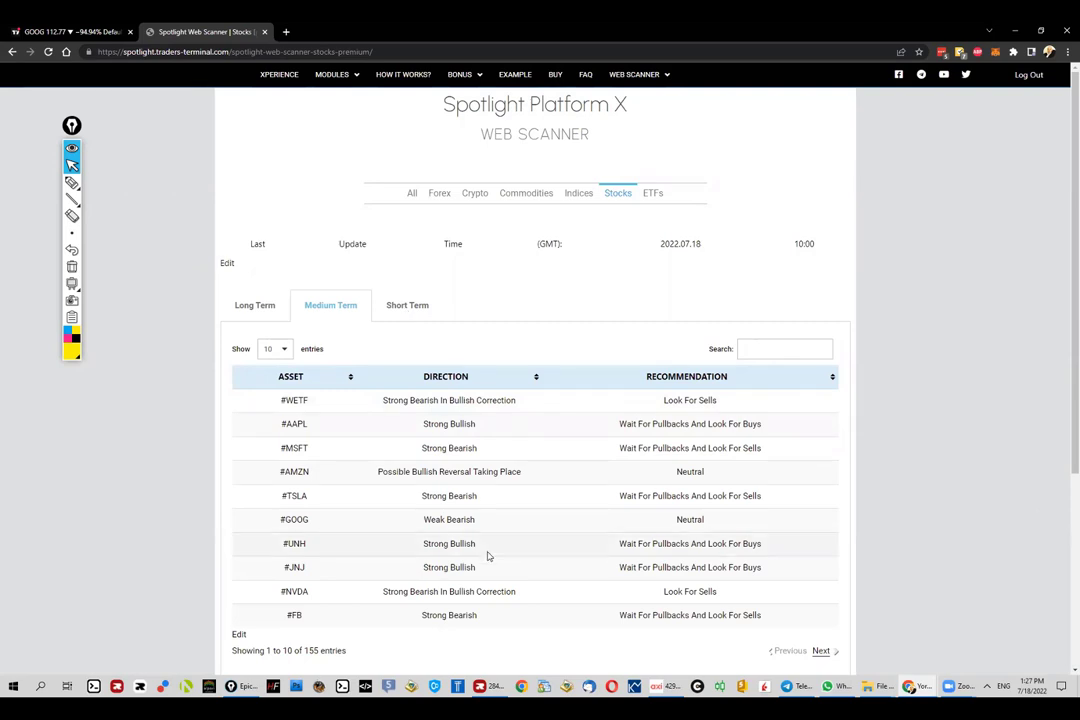
Filter medium-term signals to goog, highlight Weak Bearish and Neutral, then return to TradingView
left_click(785, 348)
type("goog")
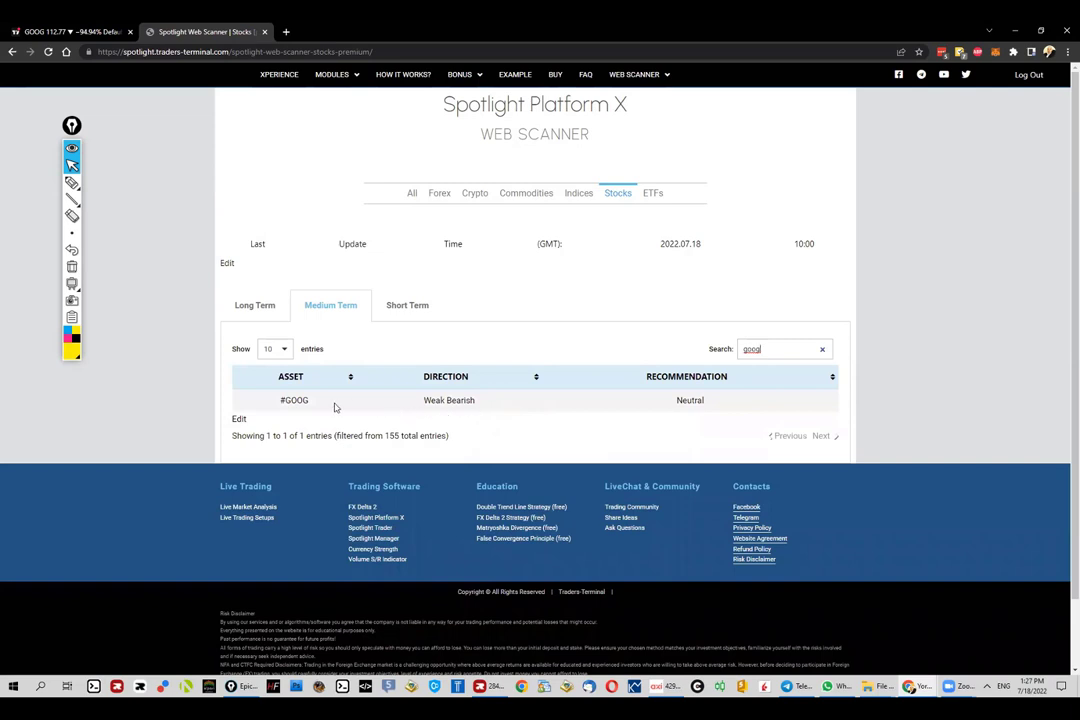
left_click_drag(424, 402, 479, 404)
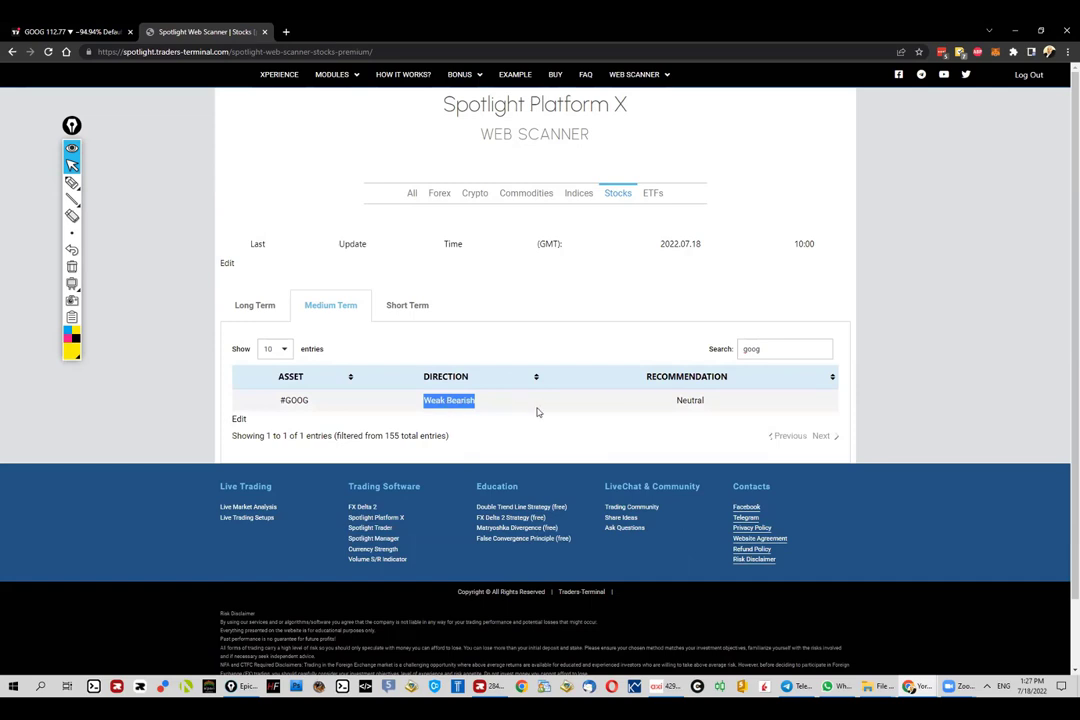
left_click_drag(664, 404, 709, 403)
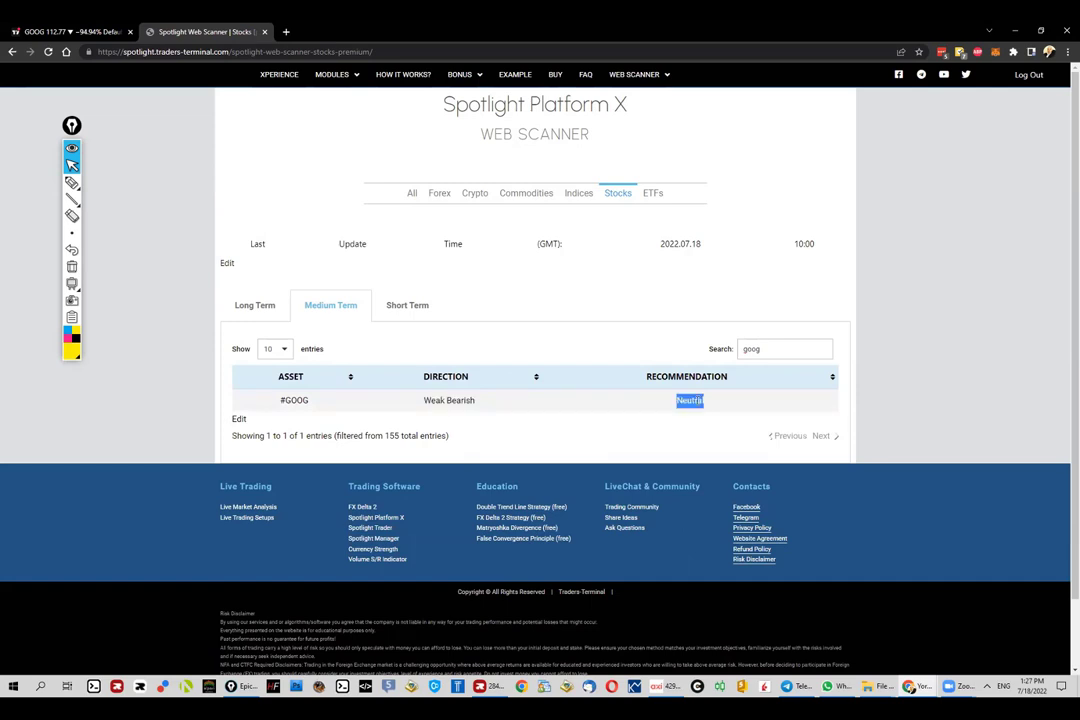
left_click(170, 410)
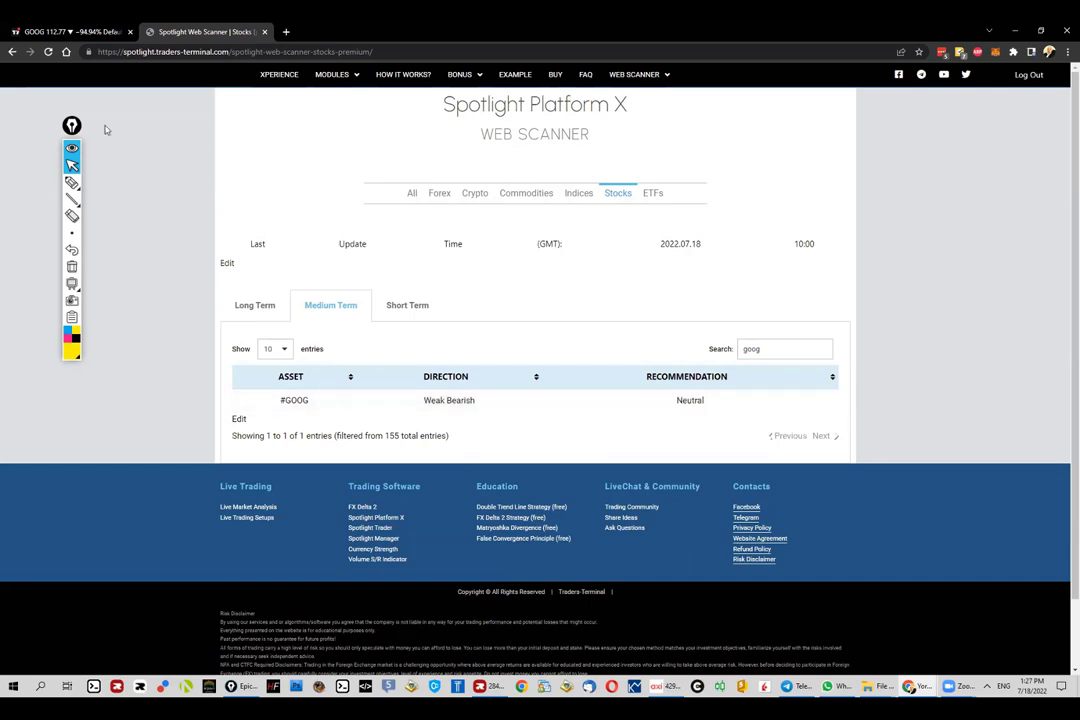
left_click(80, 31)
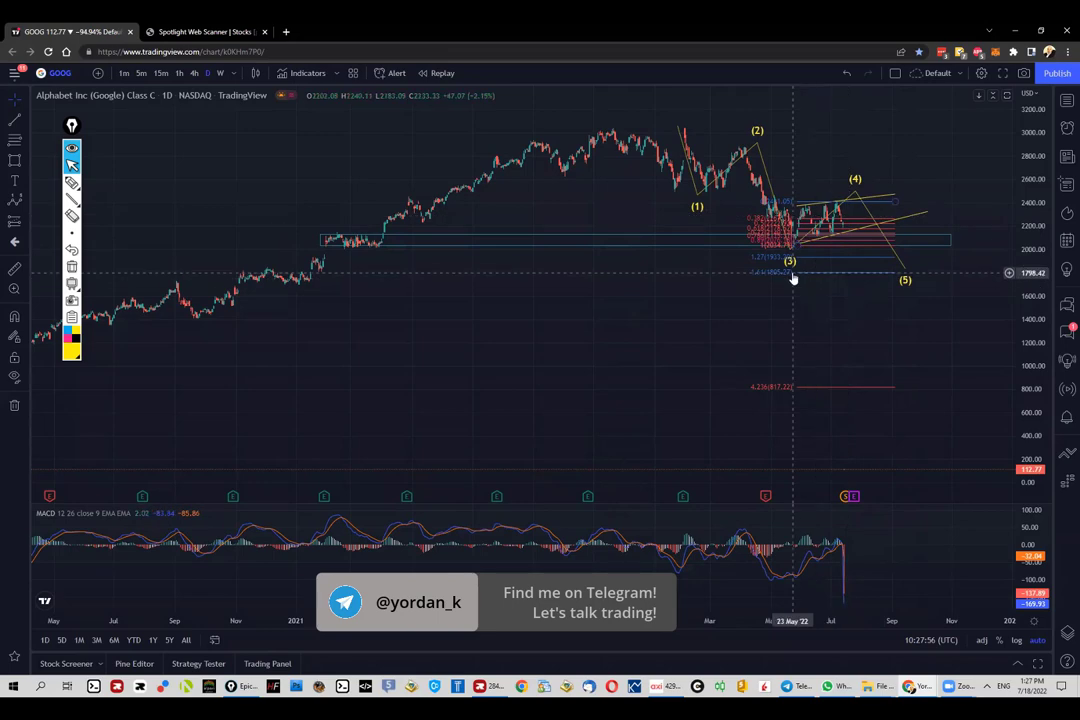
Dismiss the accidental symbol search and delete the Fibonacci retracement
type("1")
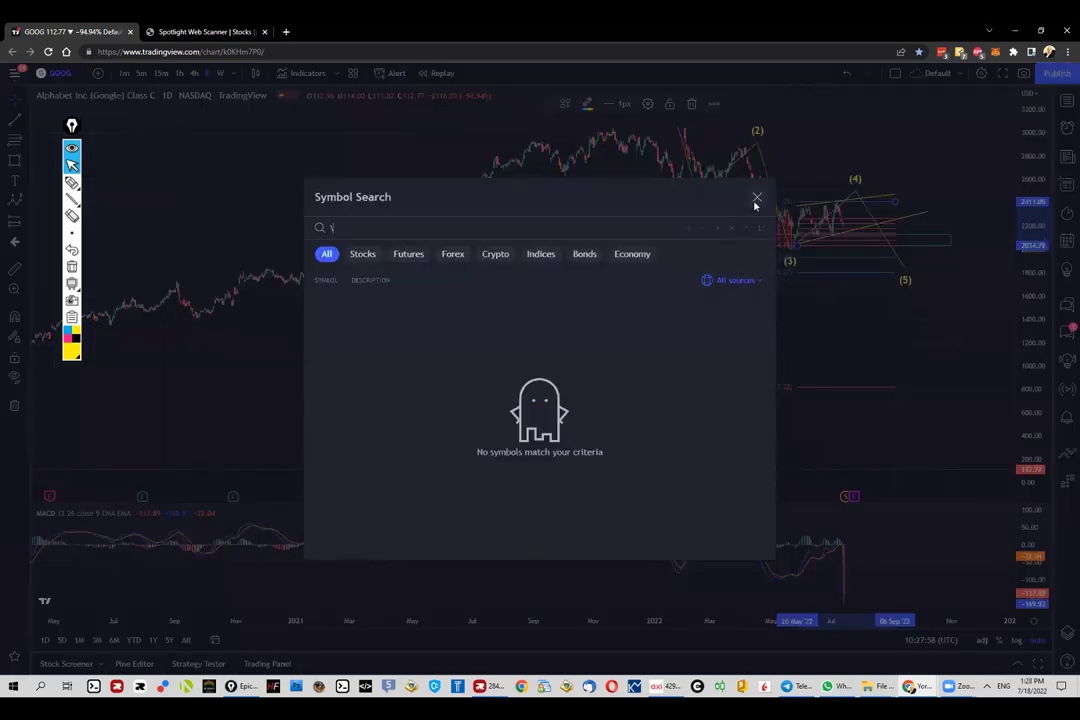
left_click(755, 201)
left_click(789, 279)
key("Delete")
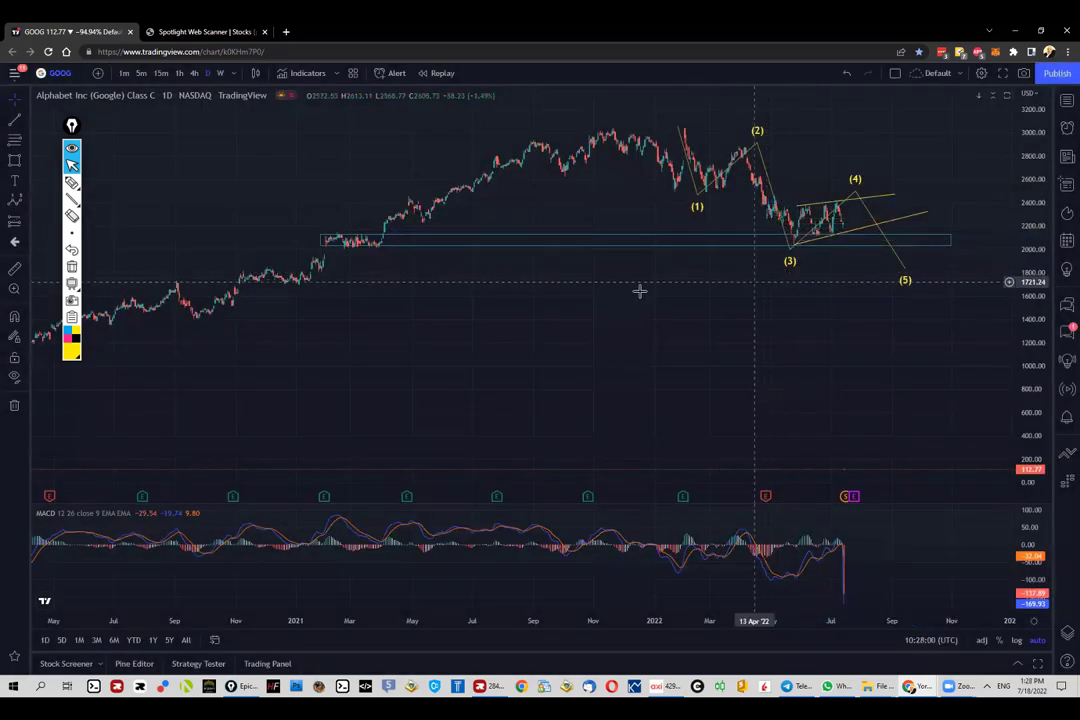
Mark the (3)–(4) consolidation and S E marker with yellow highlighter, then clear them
left_click(71, 182)
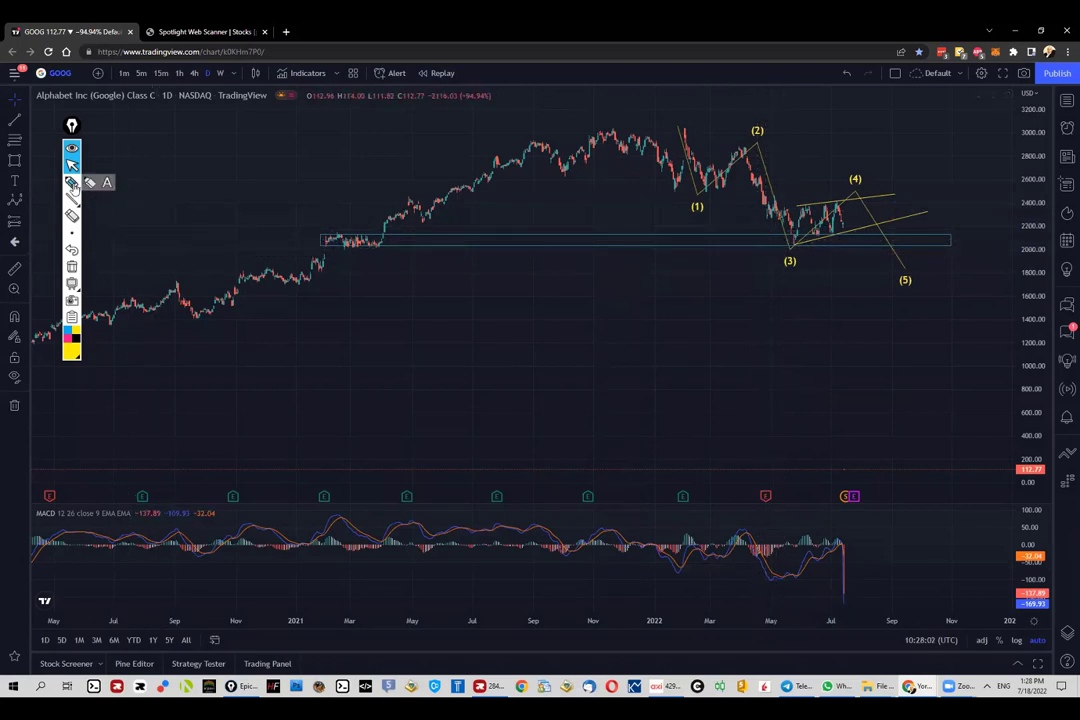
mouse_move(802, 207)
left_mouse_down()
mouse_move(796, 233)
mouse_move(812, 241)
mouse_move(880, 230)
mouse_move(884, 205)
mouse_move(828, 204)
left_mouse_up()
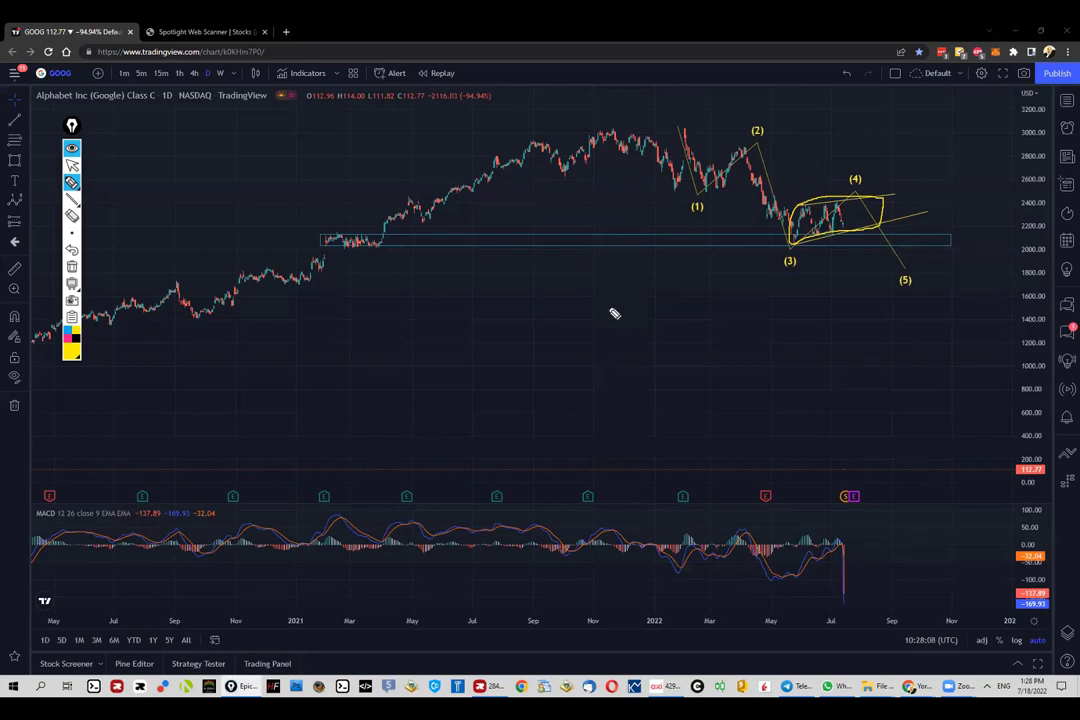
mouse_move(210, 255)
left_mouse_down()
mouse_move(174, 53)
mouse_move(160, 57)
left_mouse_up()
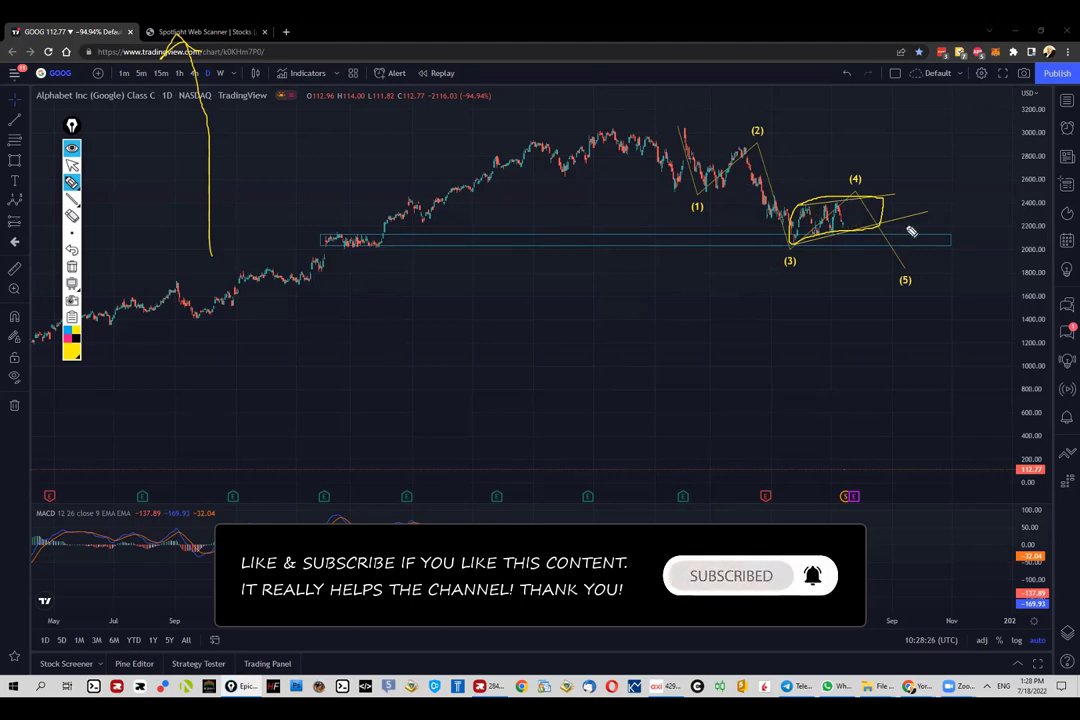
mouse_move(863, 506)
left_mouse_down()
mouse_move(830, 502)
mouse_move(872, 497)
left_mouse_up()
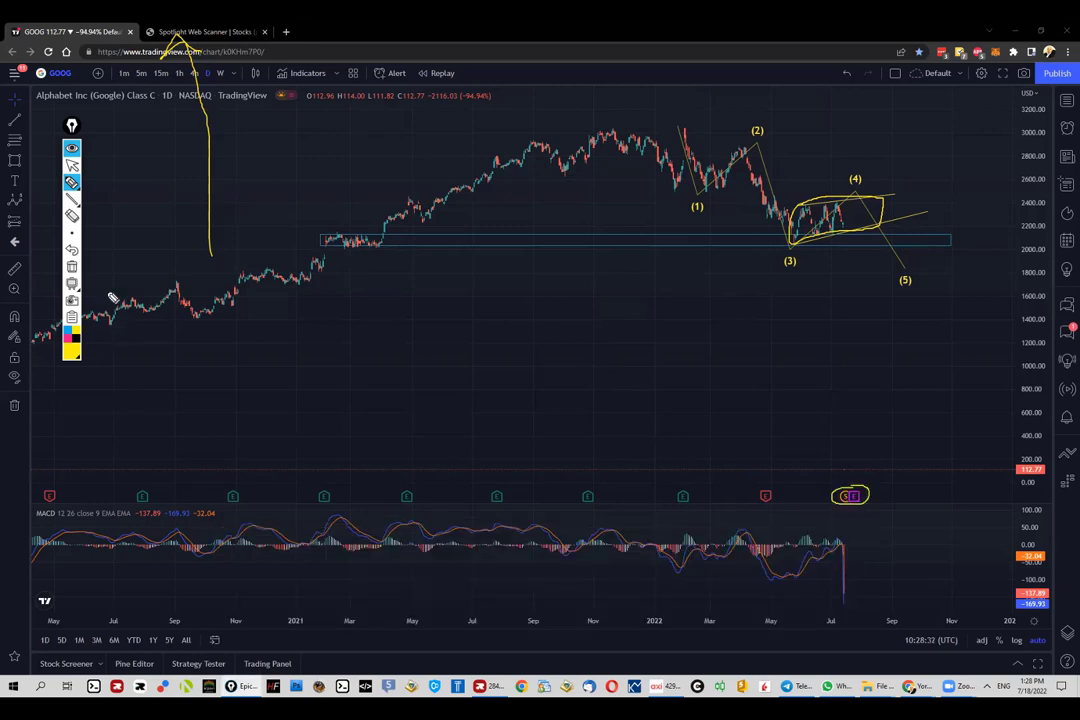
left_click(71, 182)
left_click(72, 165)
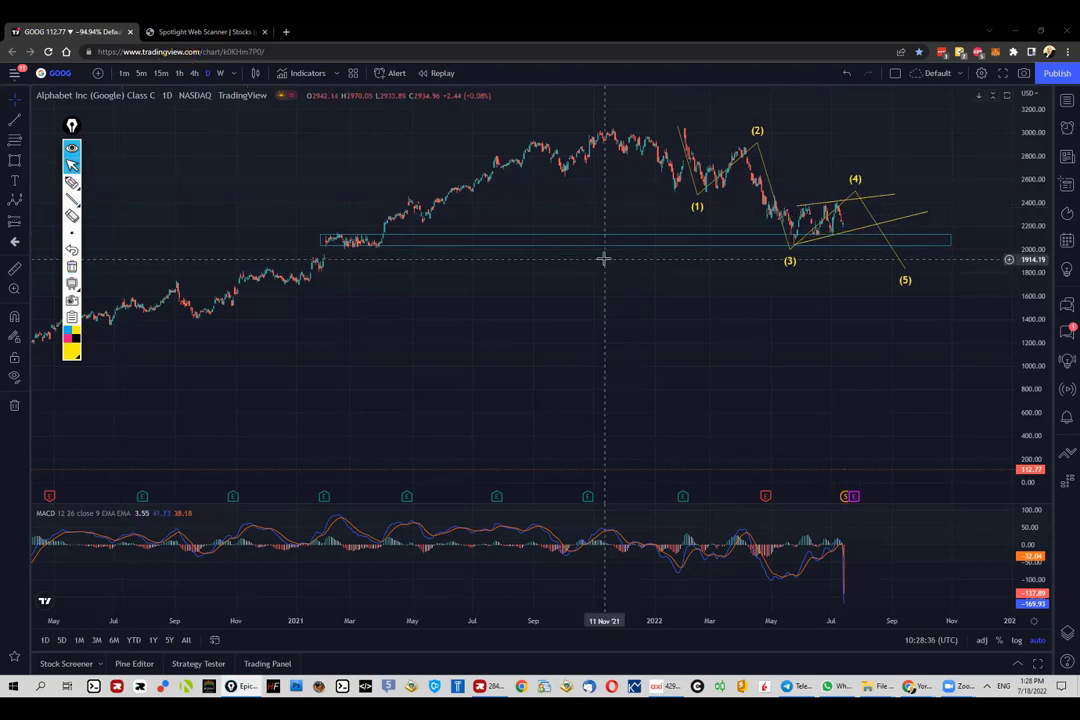
key("ctrl+shift+e")
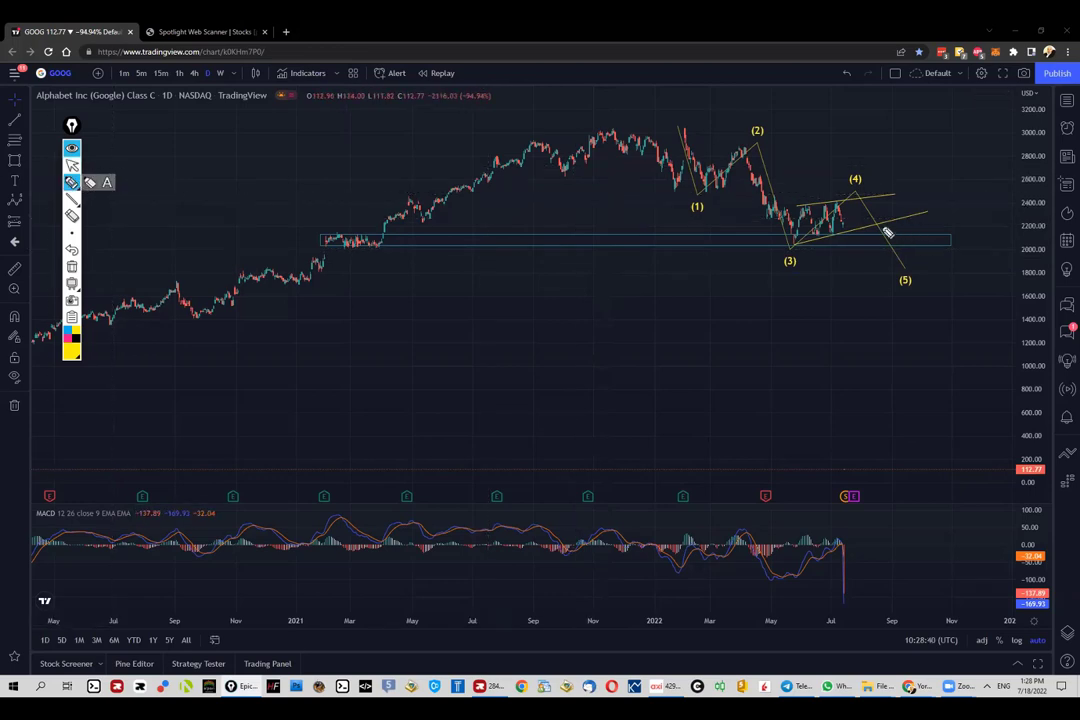
left_click_drag(850, 215, 848, 212)
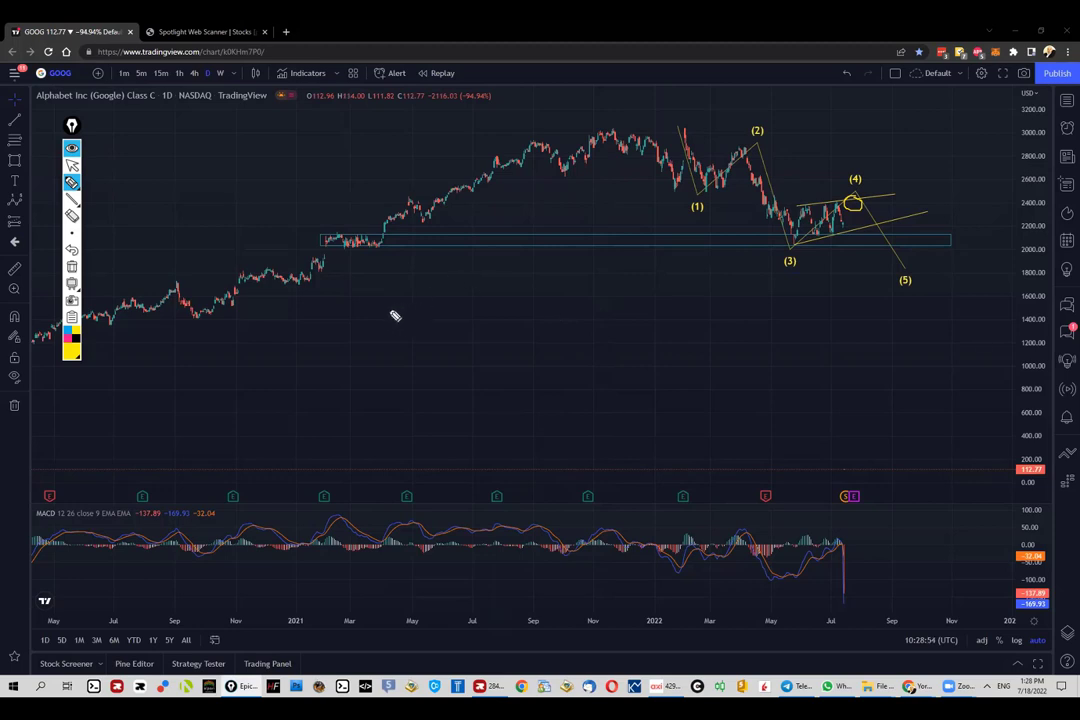
left_click(71, 268)
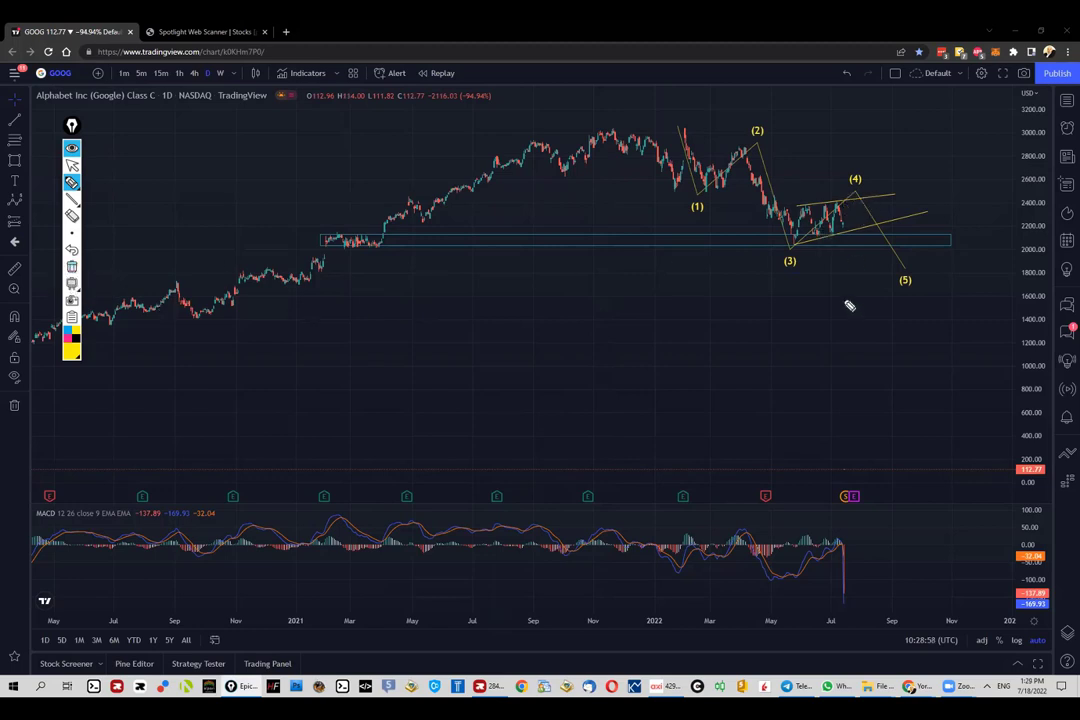